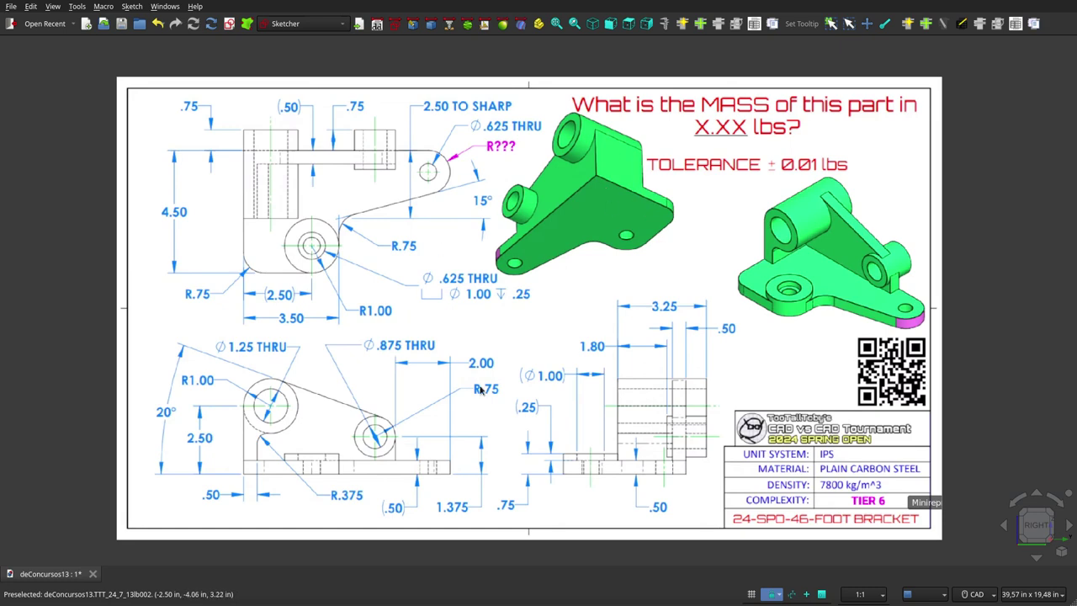
Pan the drawing slightly right and check the bracket solid against it from the rear and top.
middle_drag(480, 388, 572, 389)
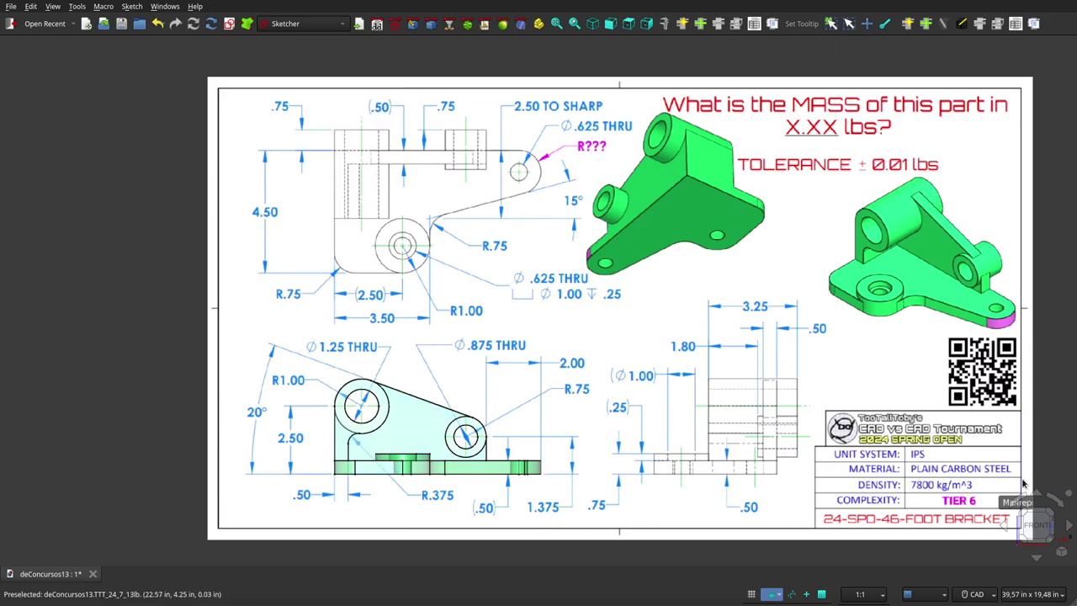
click(1070, 497)
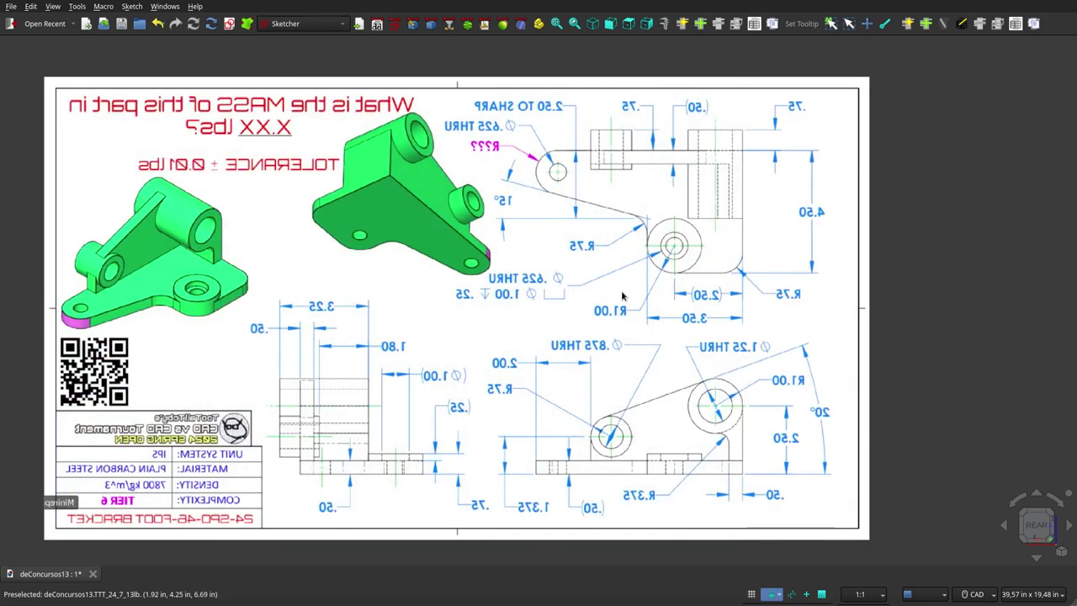
click(582, 270)
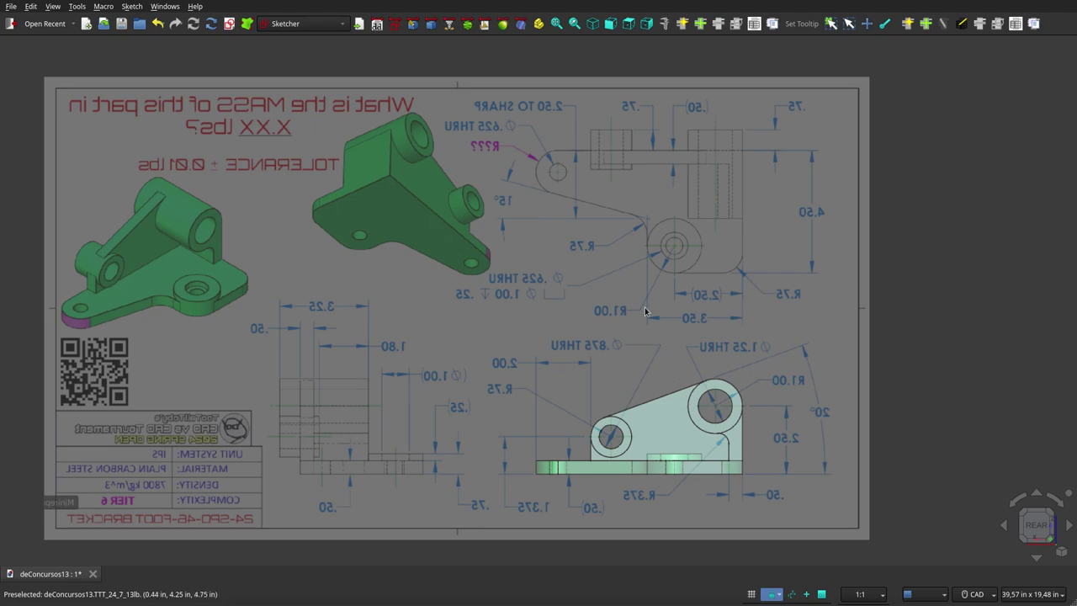
click(630, 25)
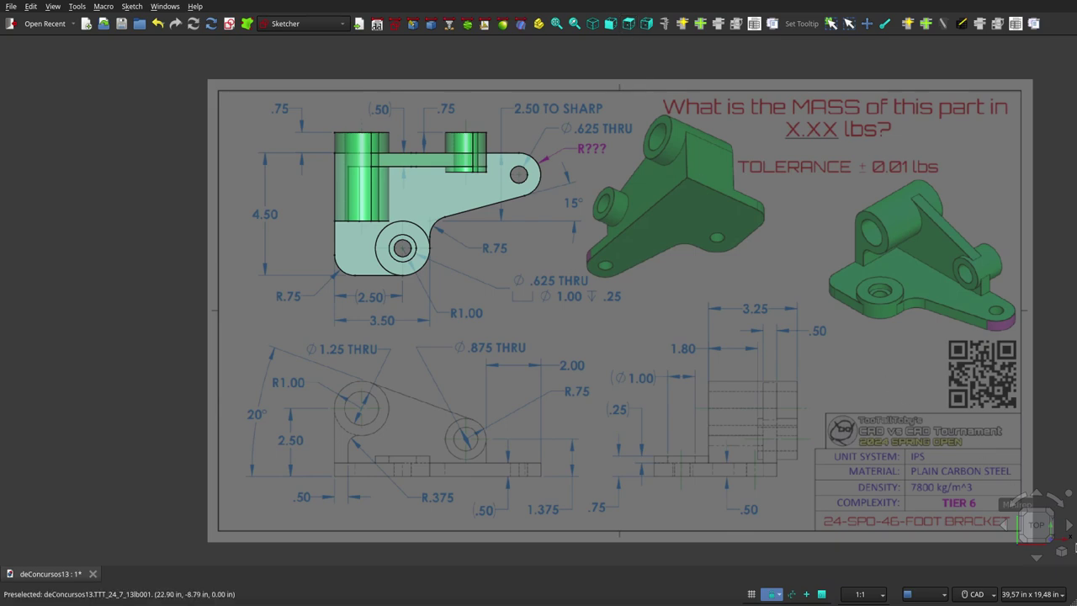
Check the solid from the right, left and front views, then show the Model tree panel.
click(1068, 495)
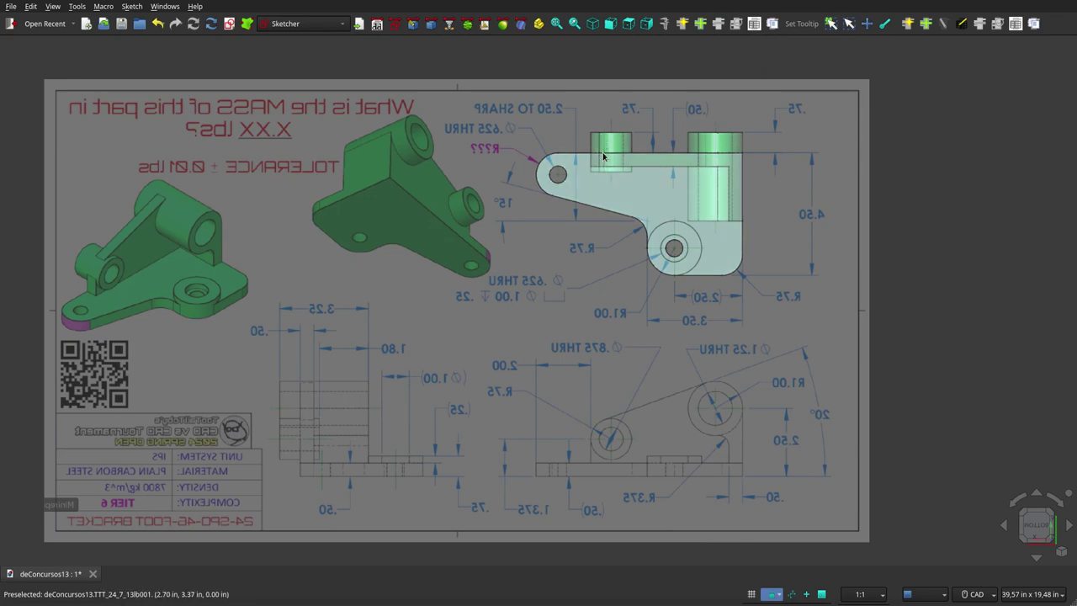
click(649, 28)
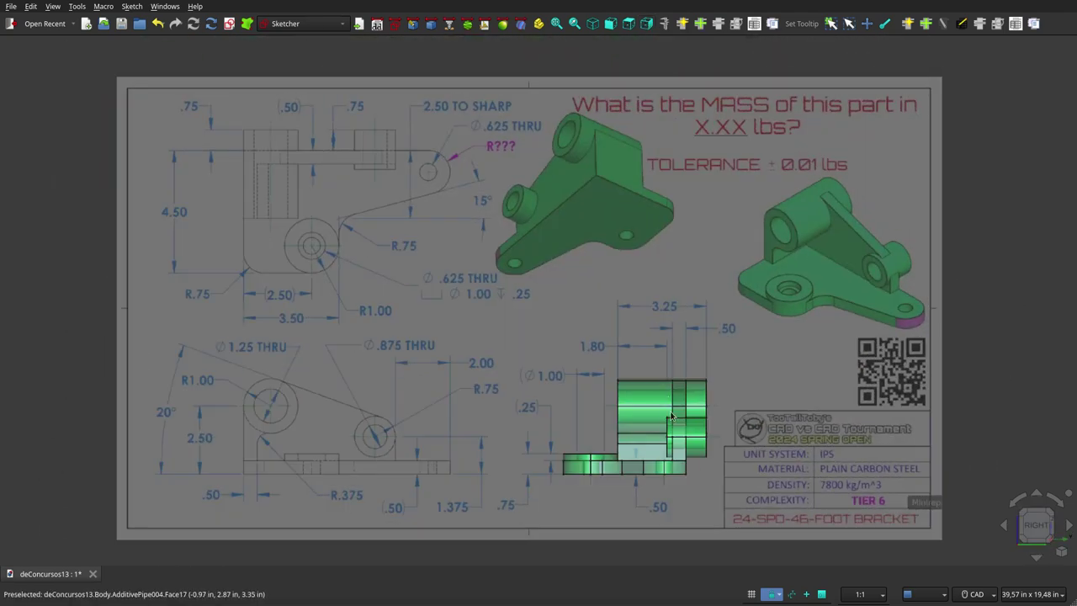
click(1069, 494)
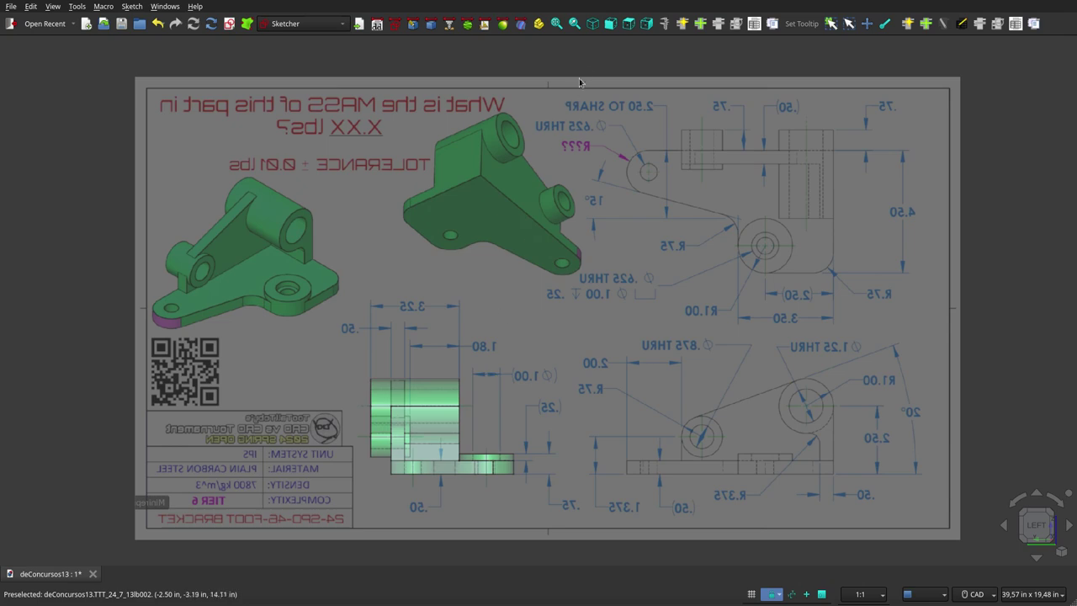
click(611, 25)
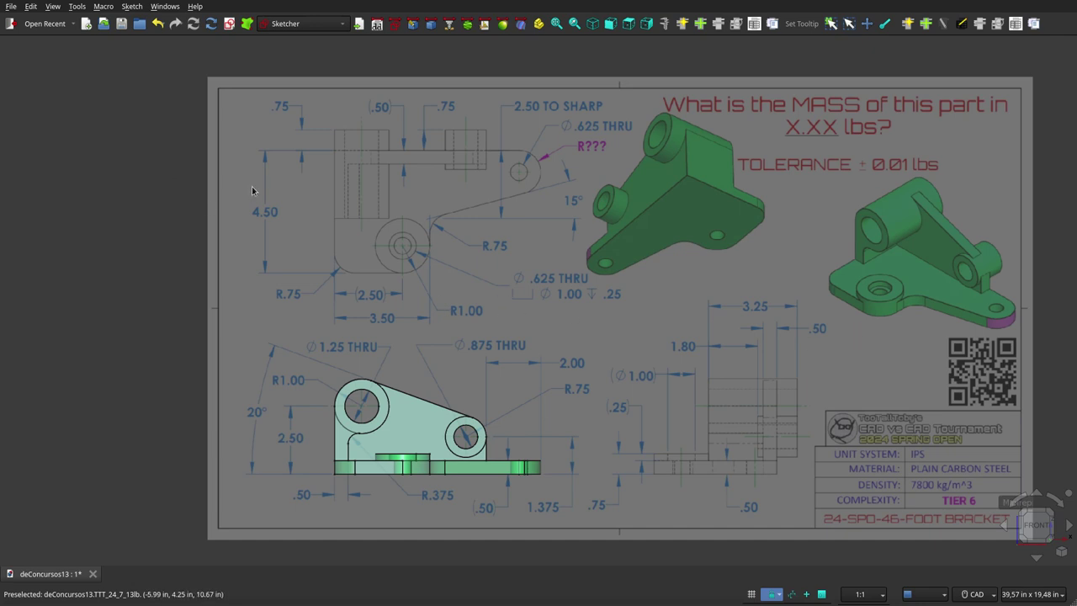
click(359, 213)
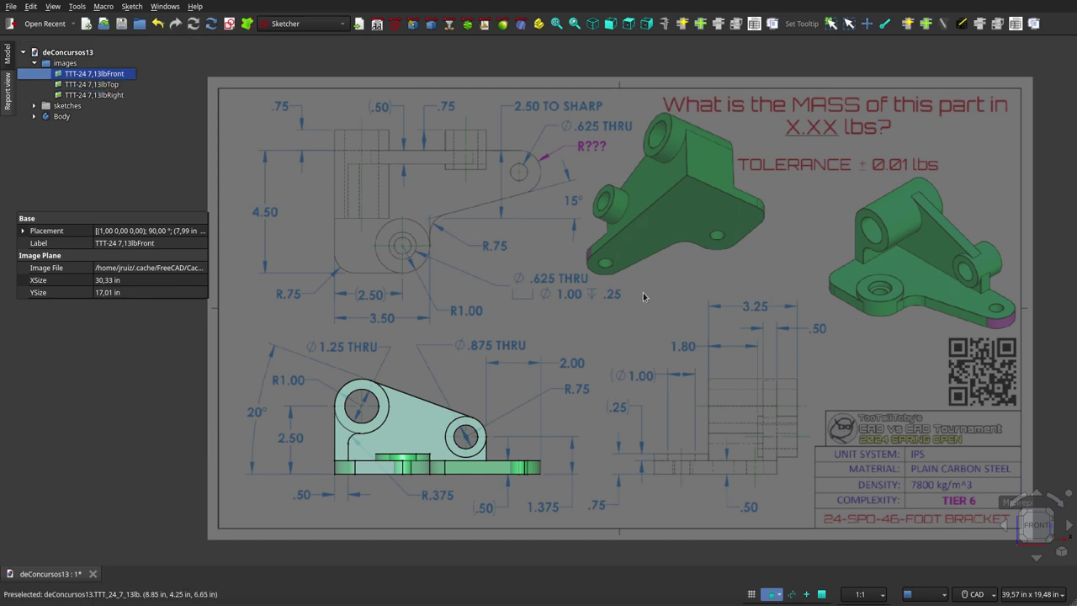
Select Body to read its 7.13 lb mass and 25.31 in^3 volume at 7800 kg/m^3.
click(62, 118)
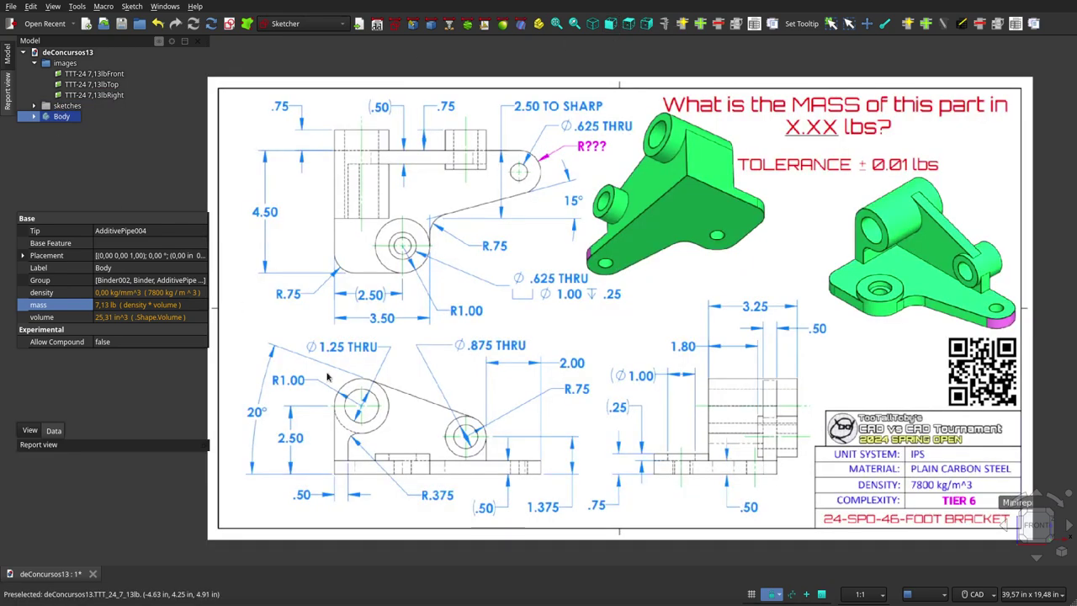
Show the bracket solid, zoom in, and toggle it to compare its front profile with the drawing.
key(space)
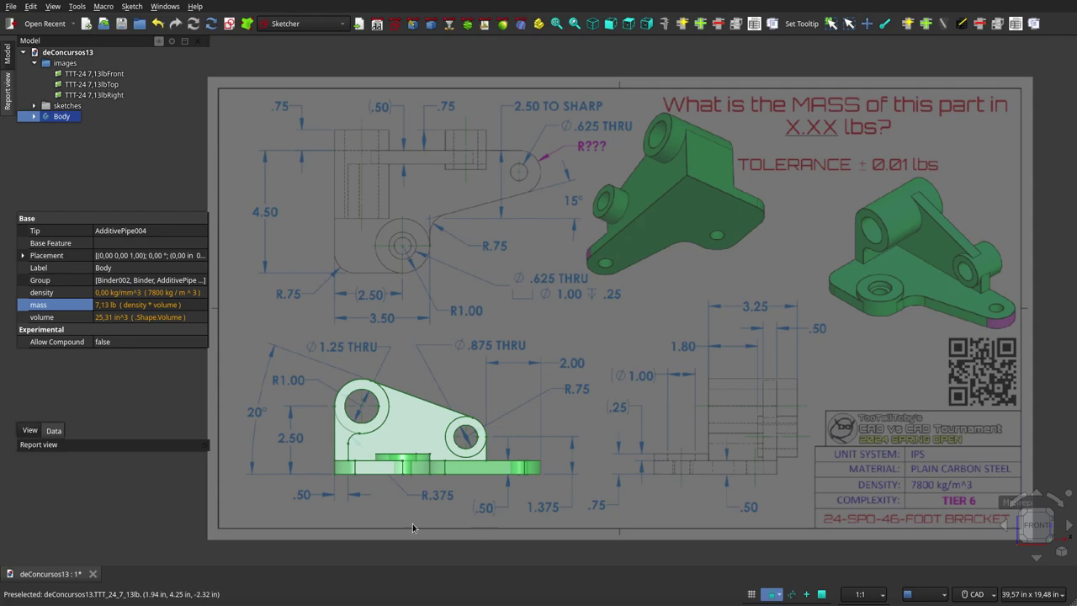
scroll(399, 493, up, 3)
scroll(495, 397, up, 2)
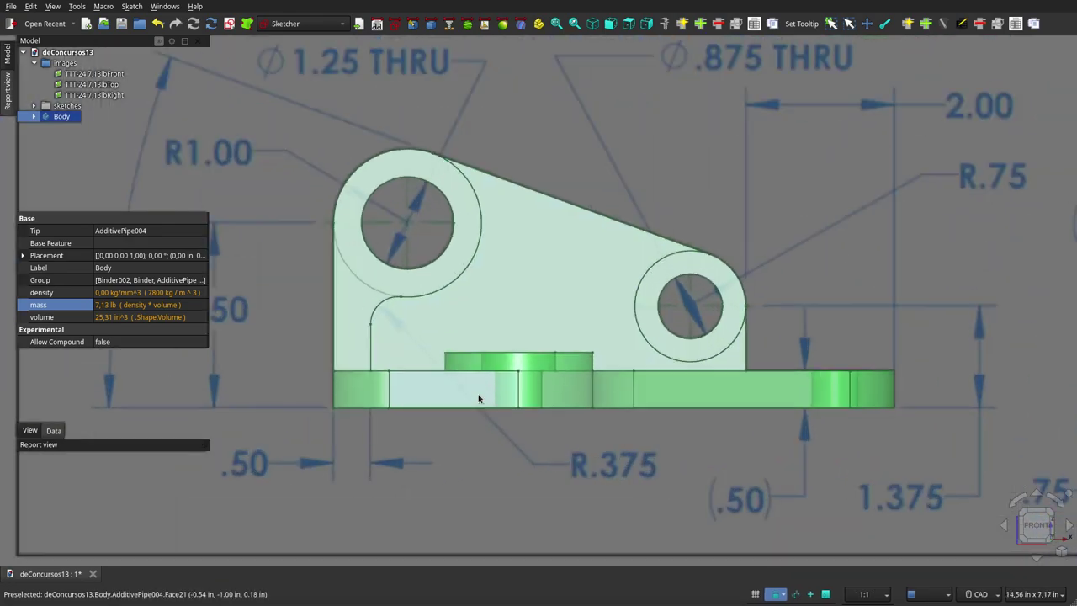
scroll(480, 397, up, 1)
key(space)
key(space)
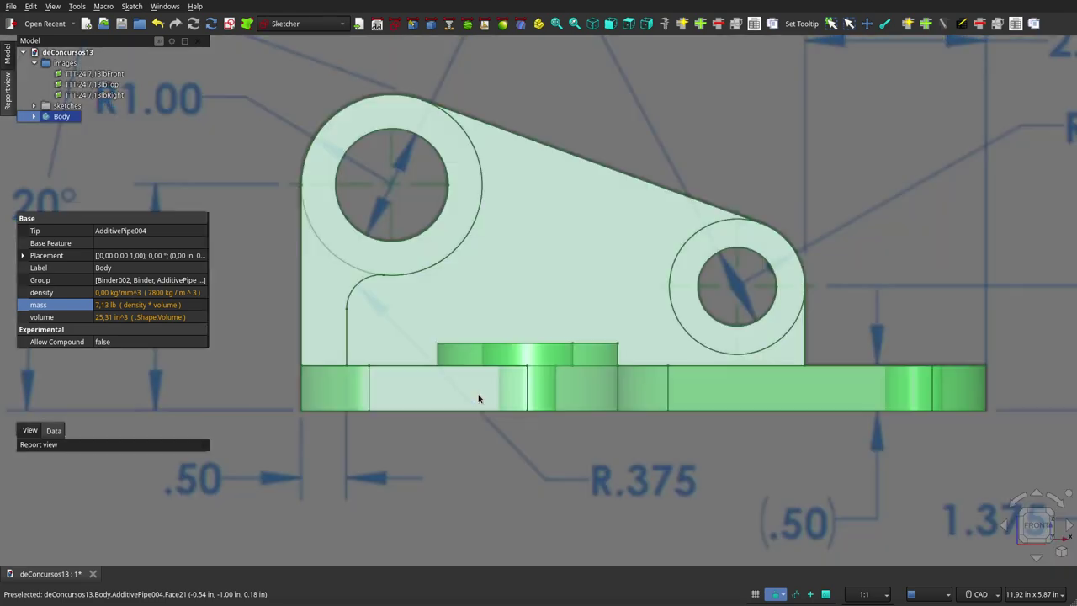
key(space)
key(space)
key(space)
key(space)
Cycle through the top, front and rear views, ending looking down on the top drawing.
click(628, 25)
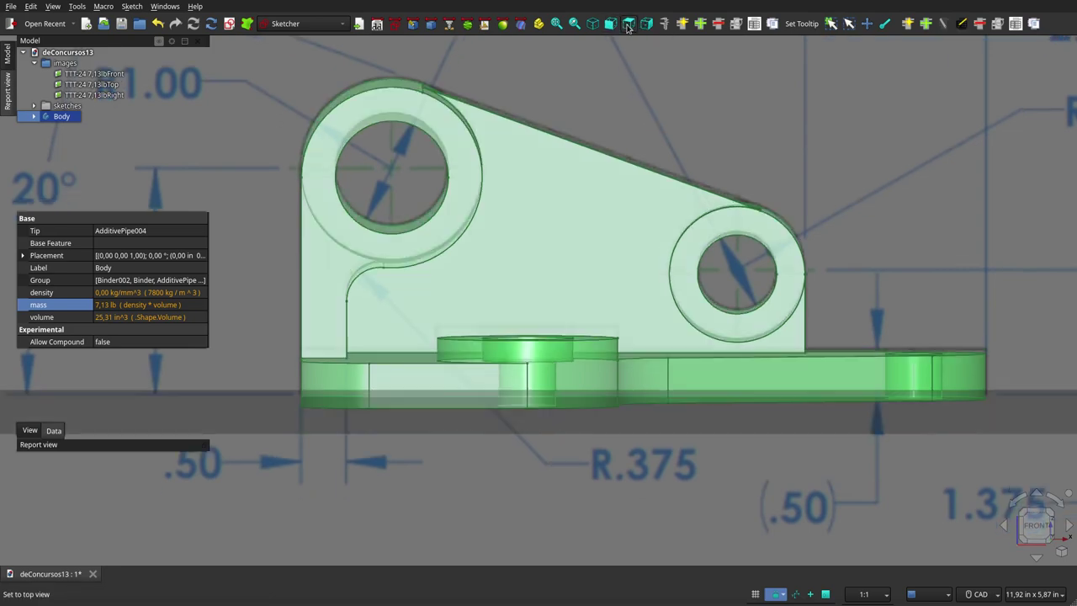
click(627, 25)
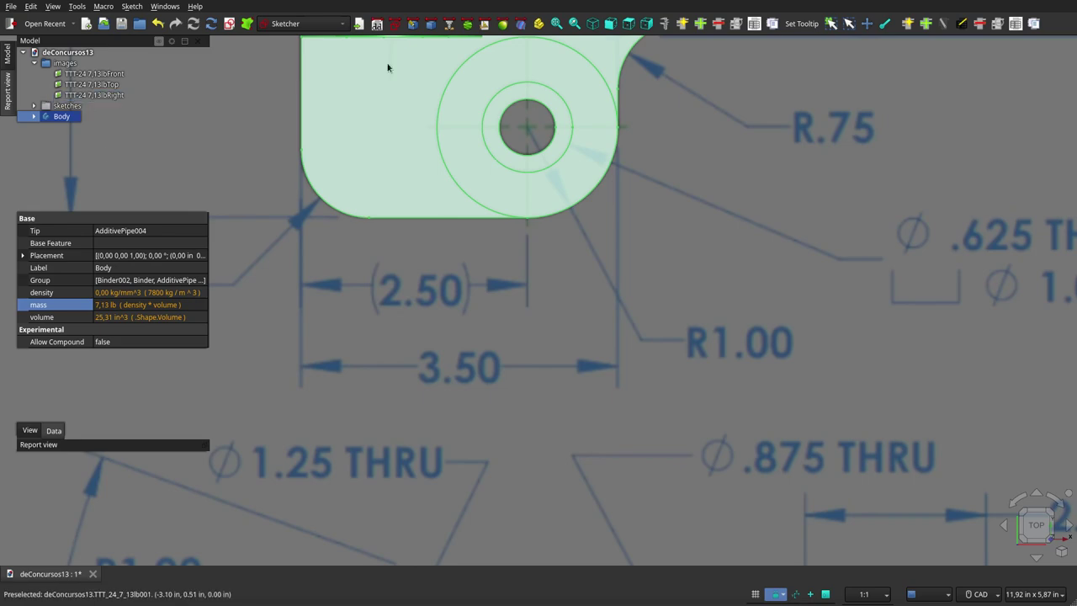
click(610, 24)
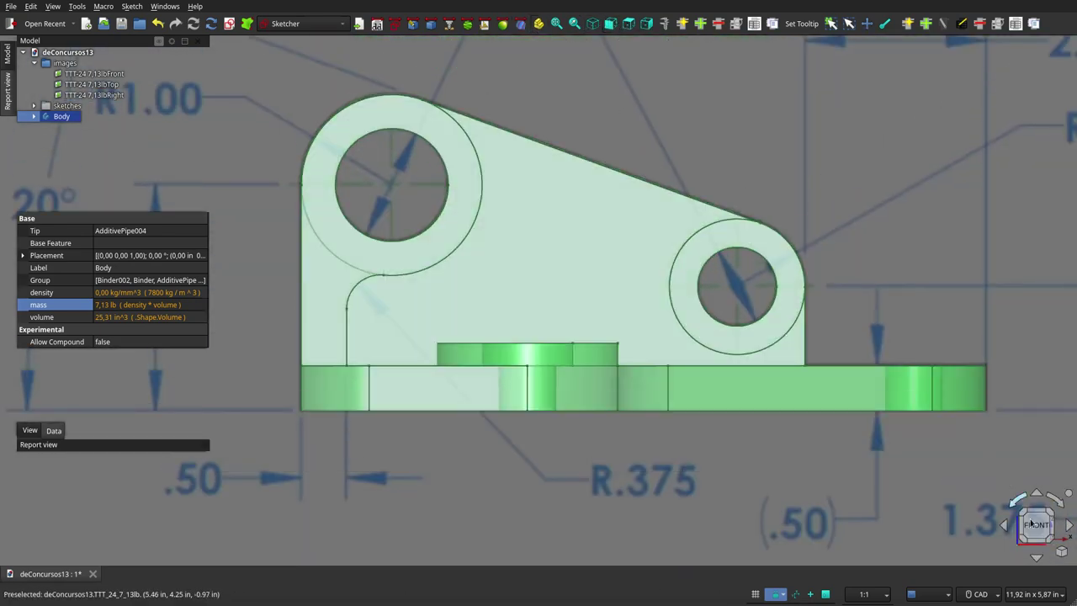
click(1069, 495)
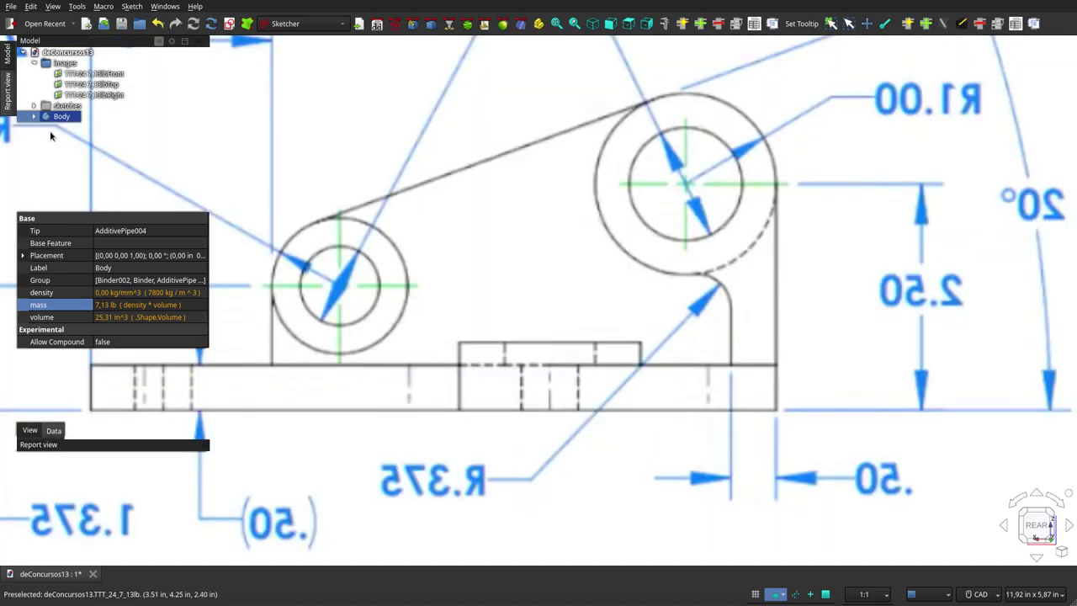
click(627, 24)
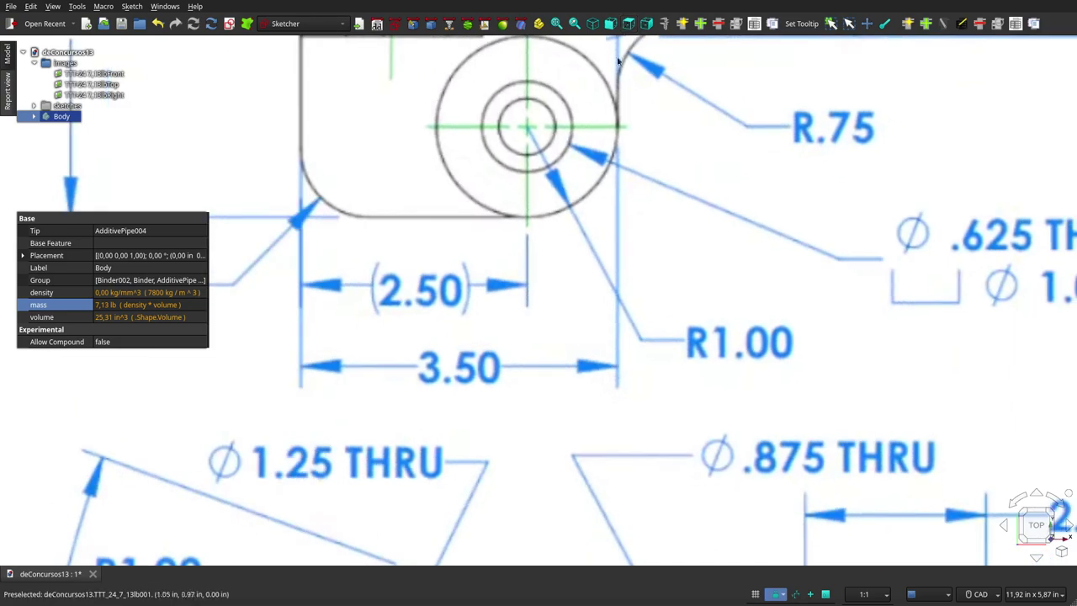
Zoom the front view and toggle Body's visibility to compare it with the front drawing.
scroll(517, 300, down, 5)
scroll(512, 282, down, 2)
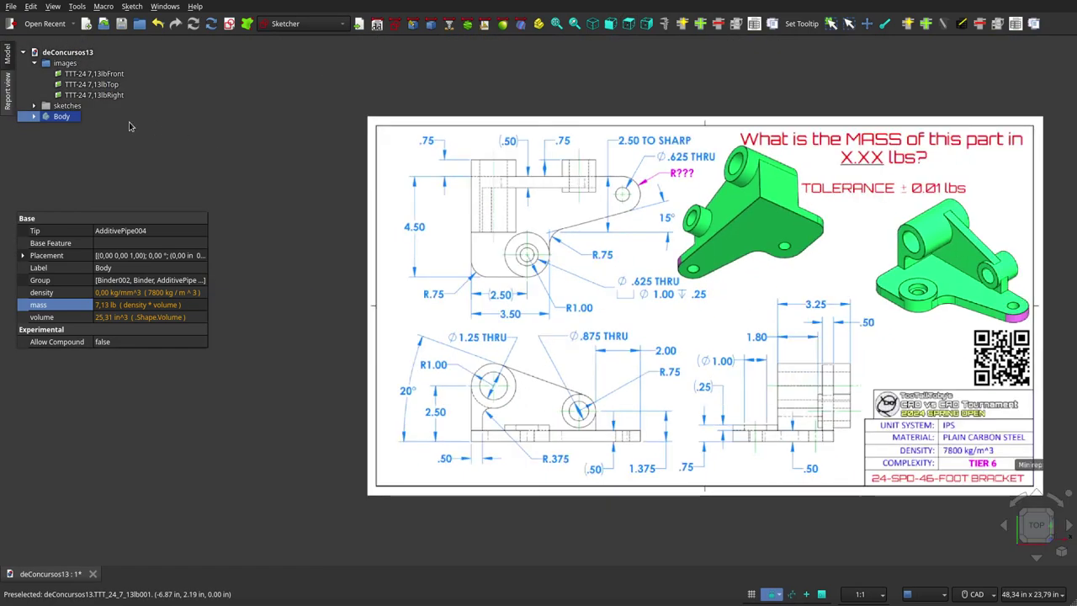
scroll(543, 266, up, 2)
scroll(544, 207, up, 4)
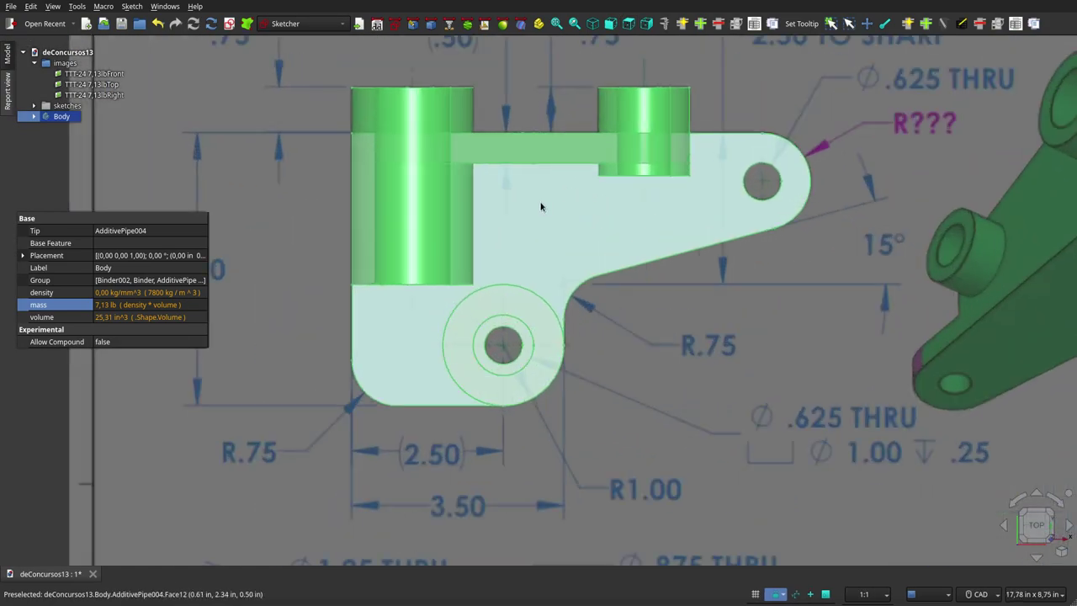
click(654, 313)
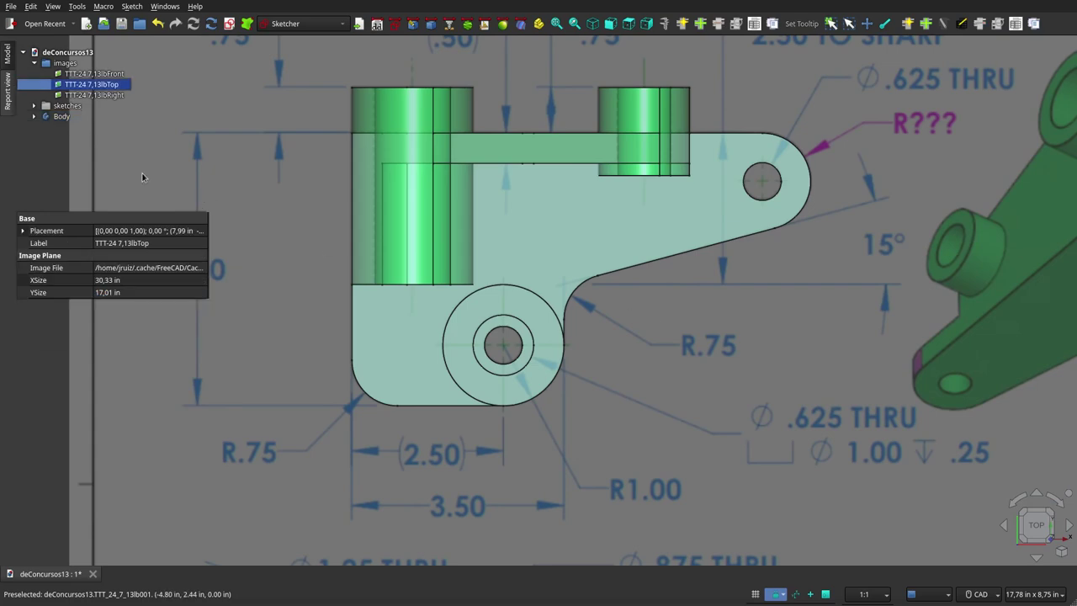
click(51, 117)
key(space)
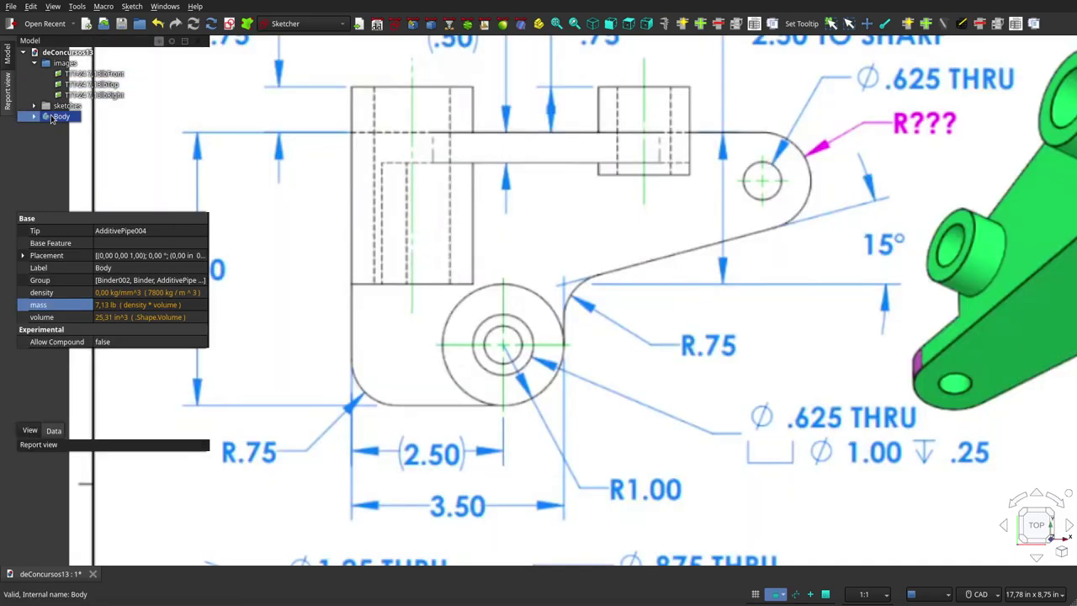
key(space)
key(space)
key(space)
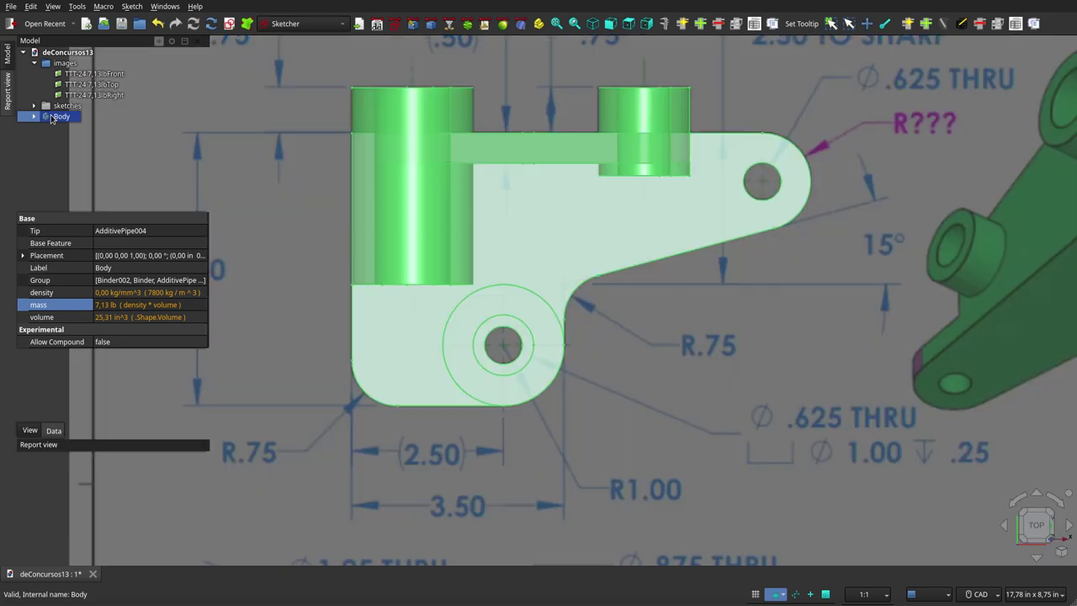
key(space)
key(space)
key(space)
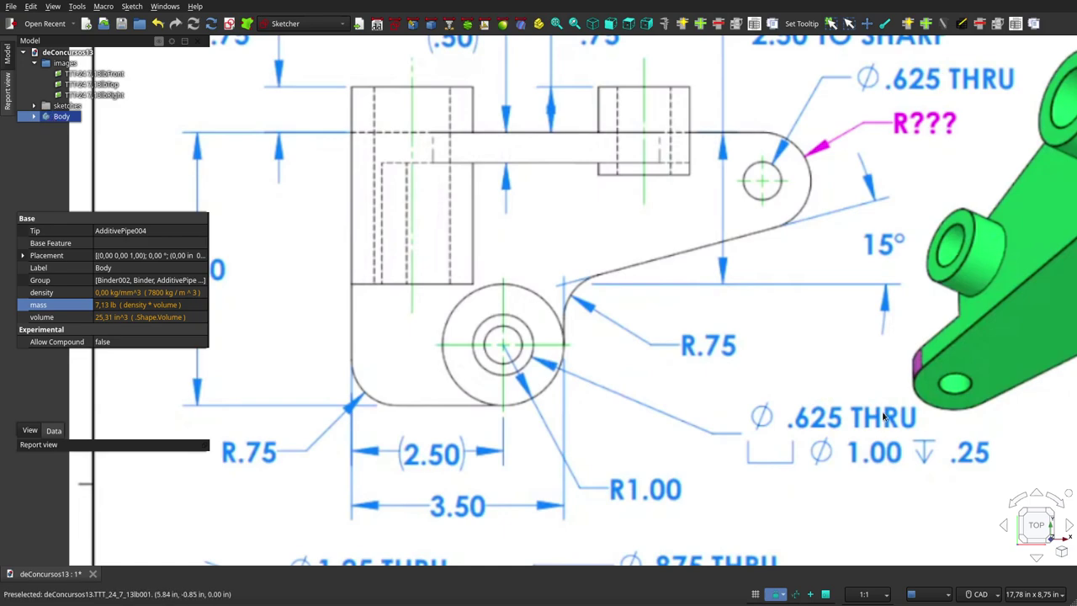
Flip to the rear view and toggle the bracket solid on and off against the drawing.
click(1069, 498)
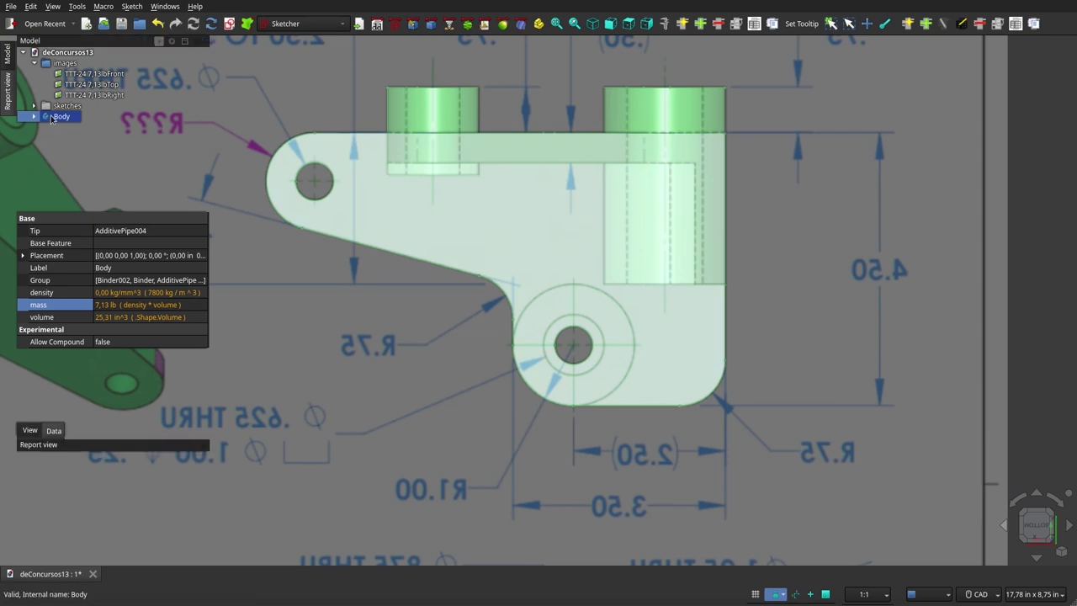
key(space)
key(space)
key(space)
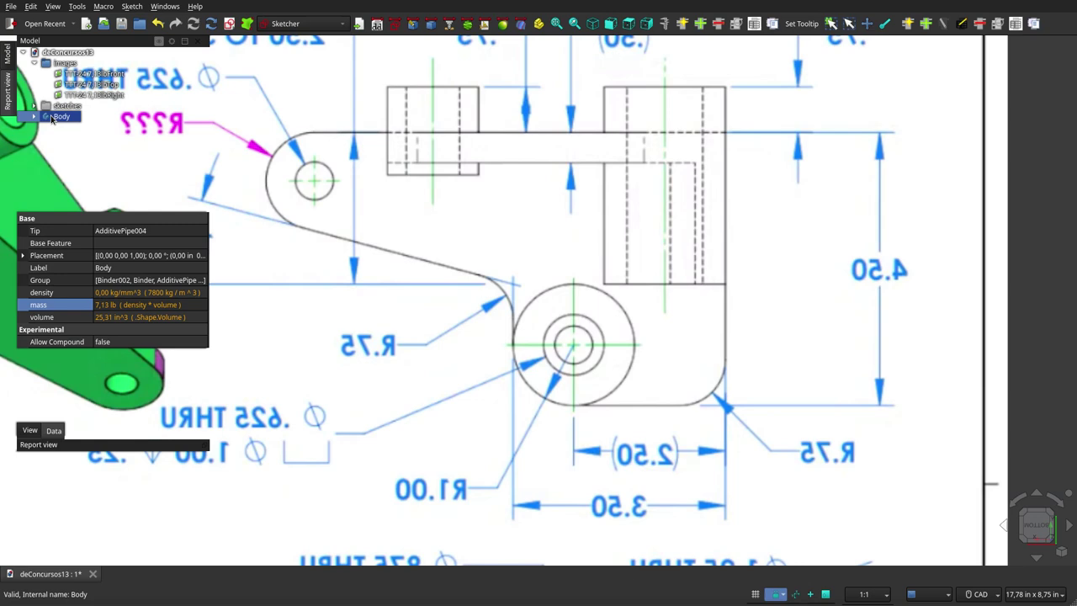
key(space)
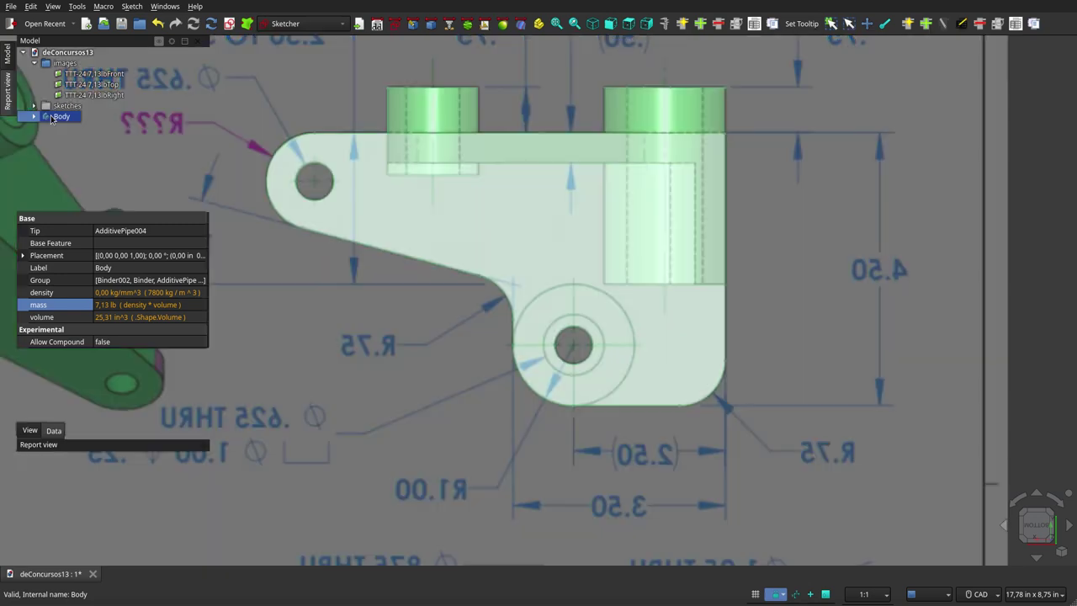
key(space)
key(space)
key(space)
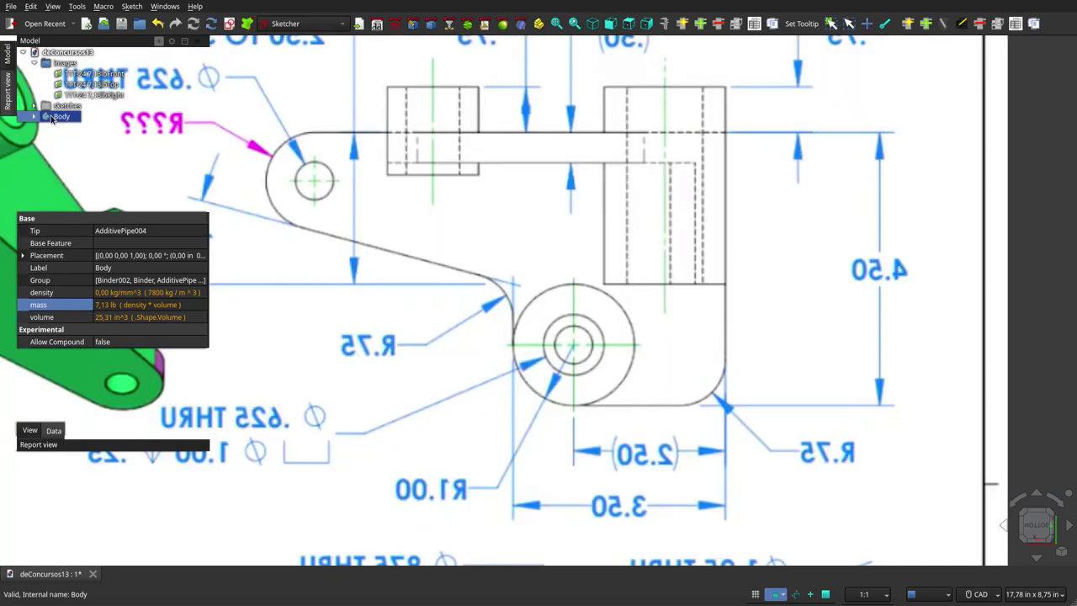
key(space)
Hide and reshow the reference images group.
click(56, 64)
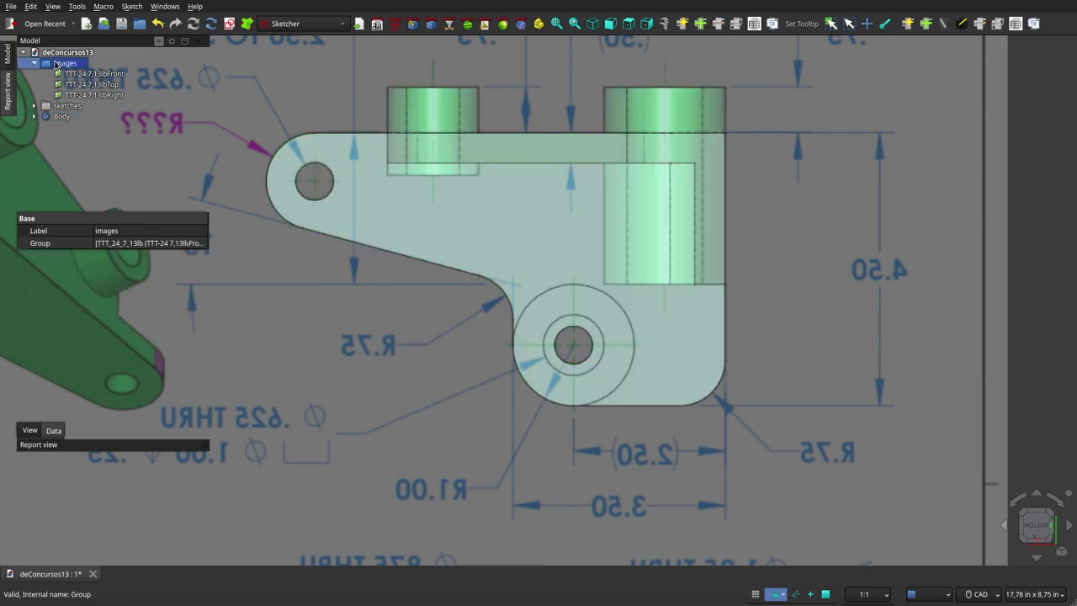
key(space)
key(space)
key(space)
key(space)
key(space)
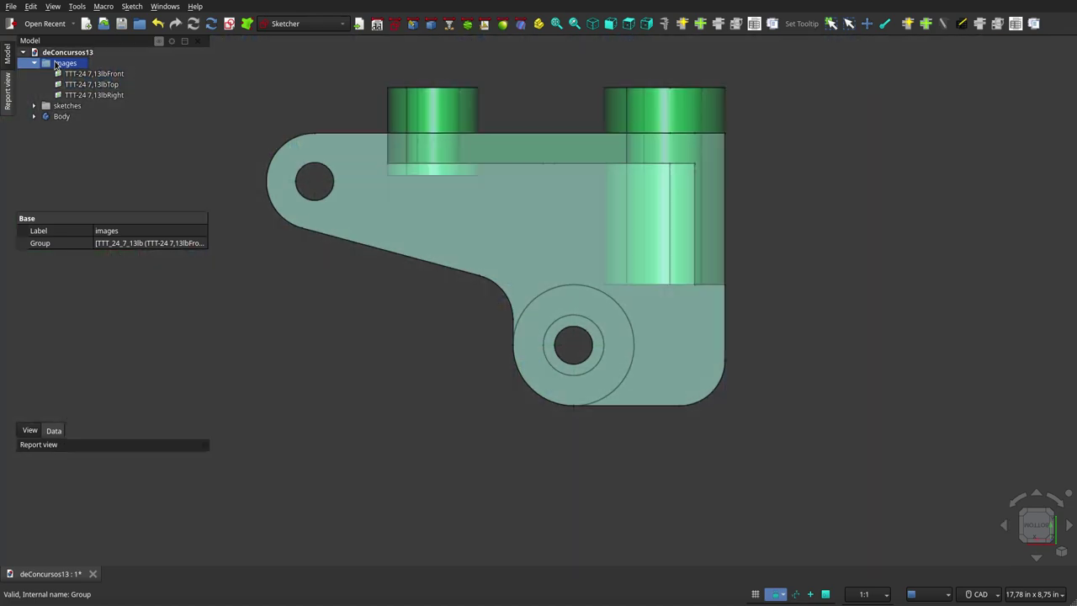
key(space)
key(space)
key(space)
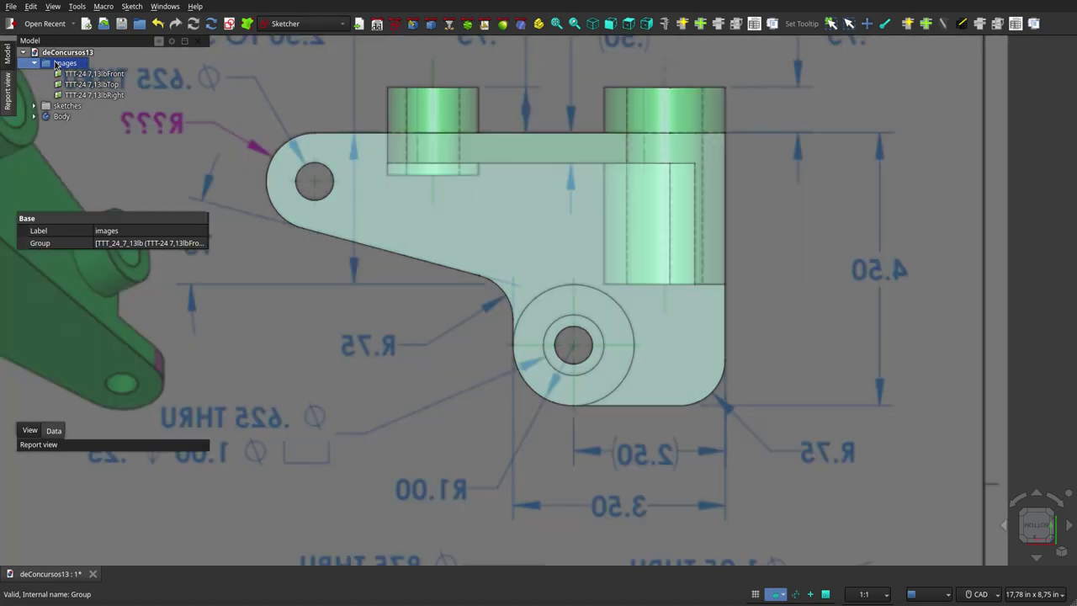
Switch to the Right view and hide Body, leaving only the right reference drawing.
click(647, 24)
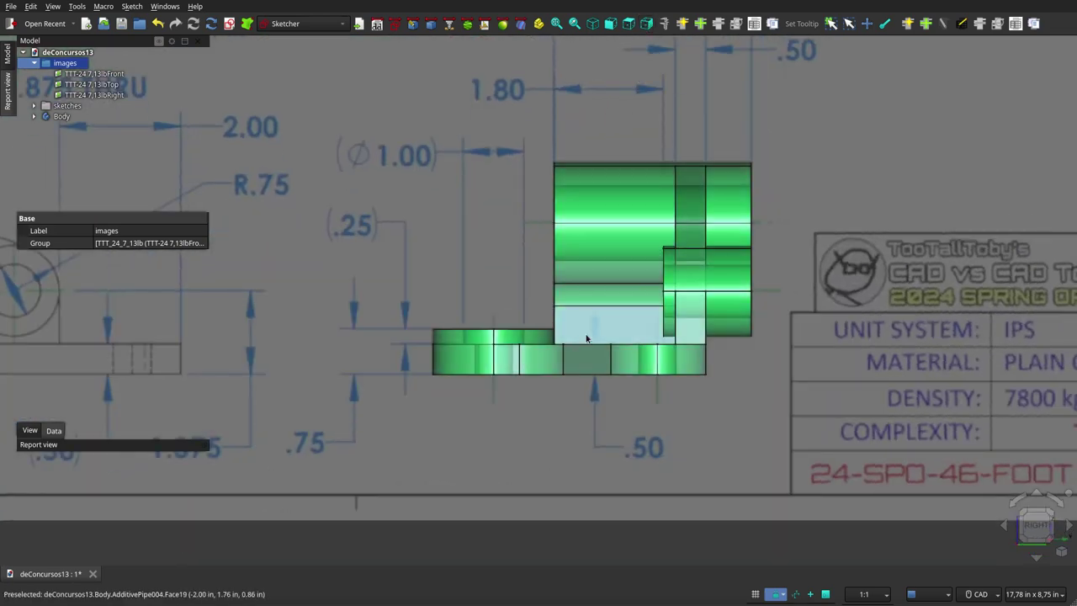
click(61, 117)
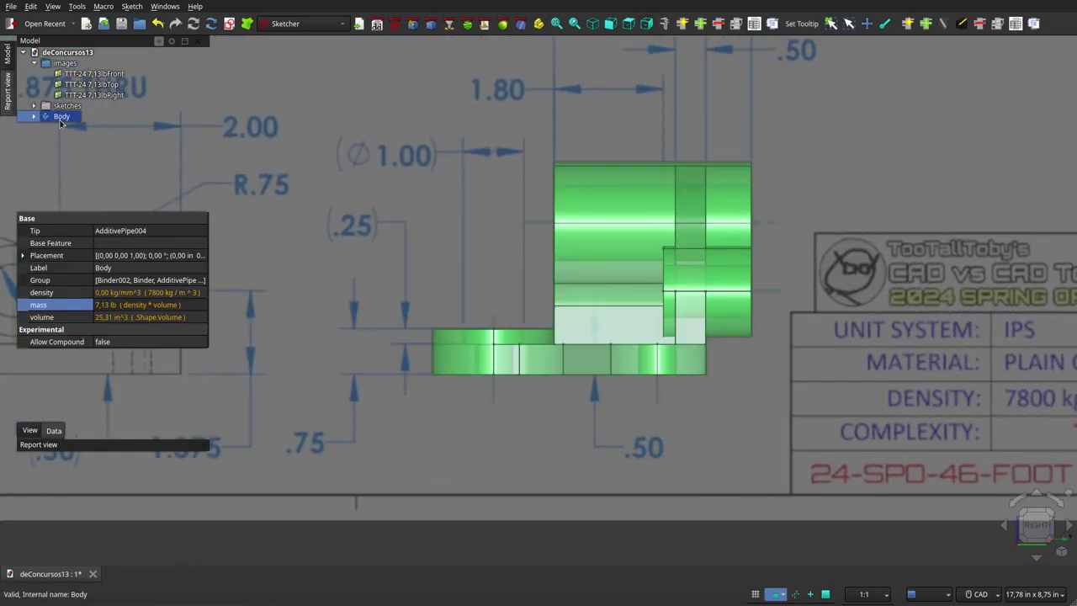
key(space)
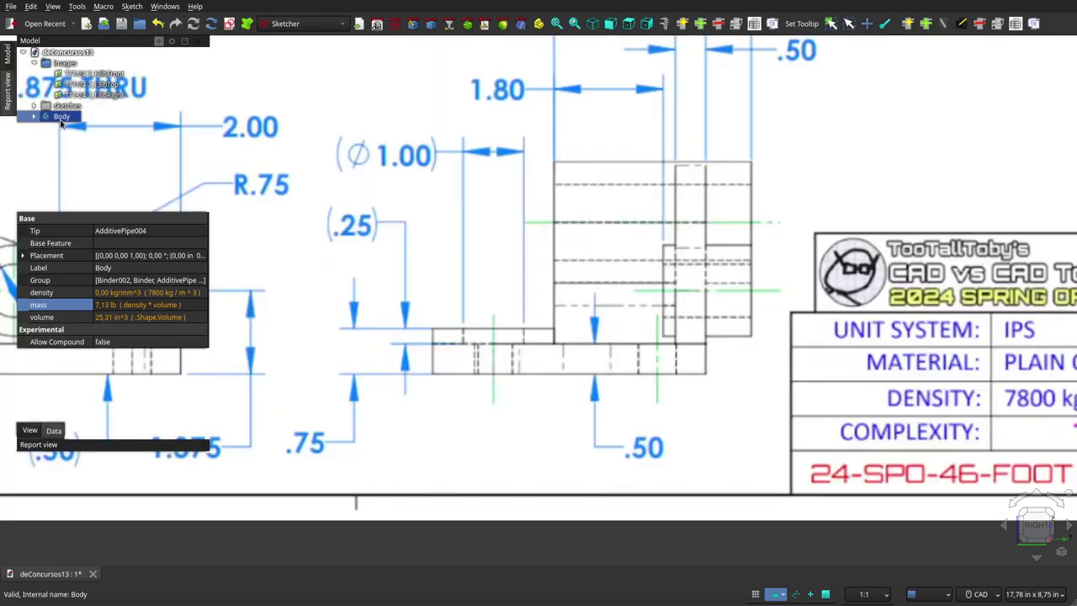
key(space)
key(space)
key(space)
key(space)
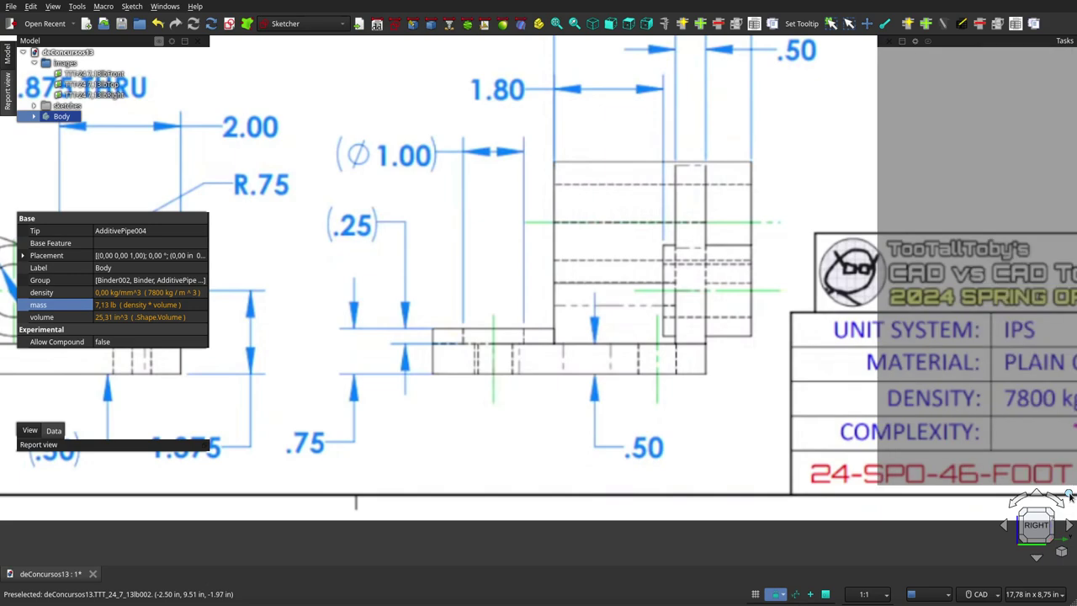
In the Left view (key 6), show Body, then hide and collapse the reference images group.
key(6)
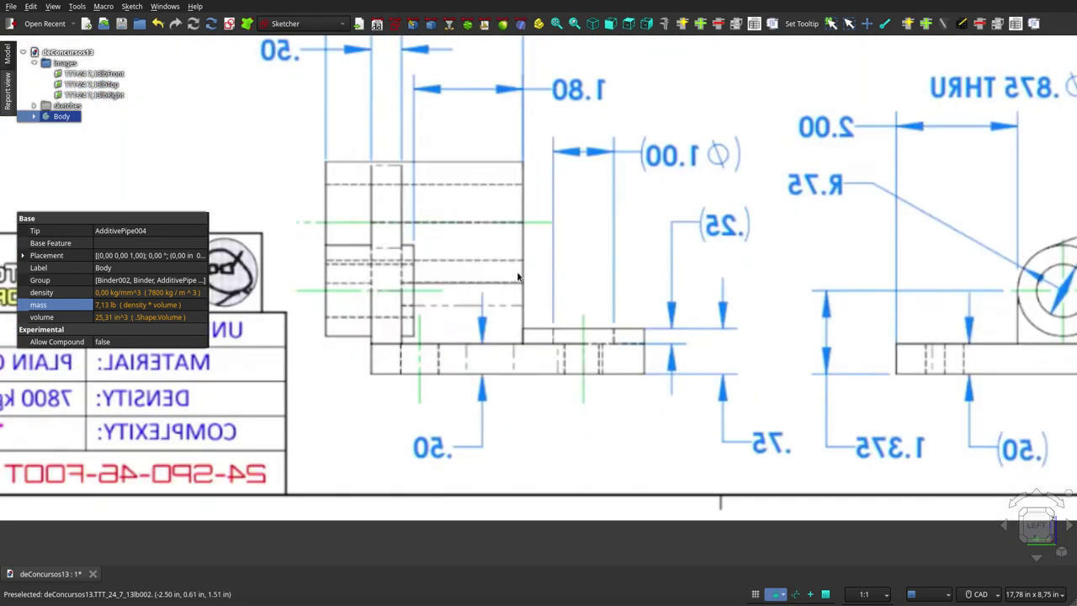
key(space)
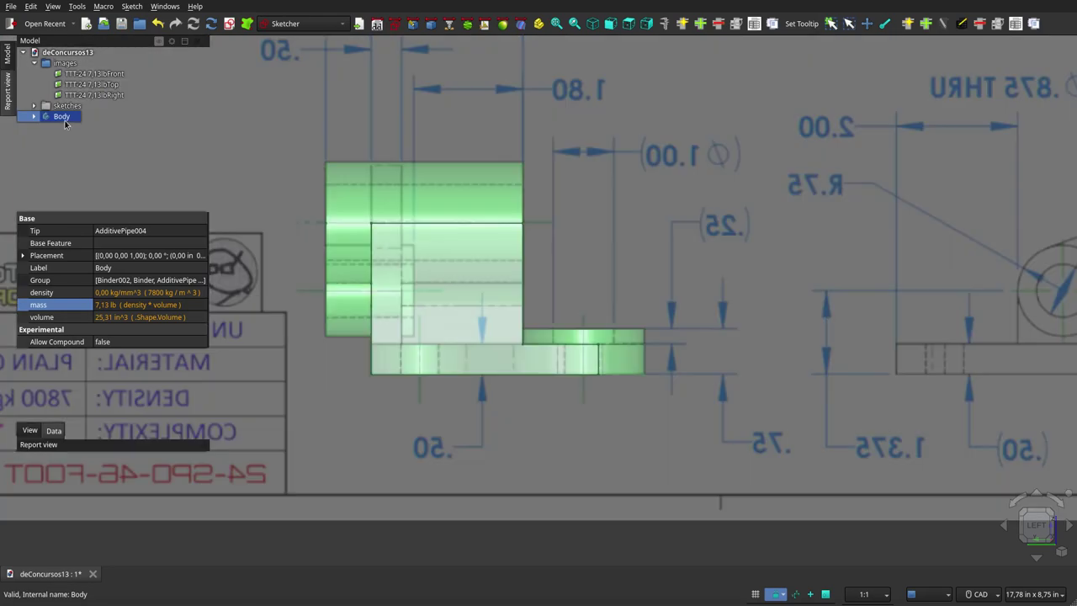
click(53, 65)
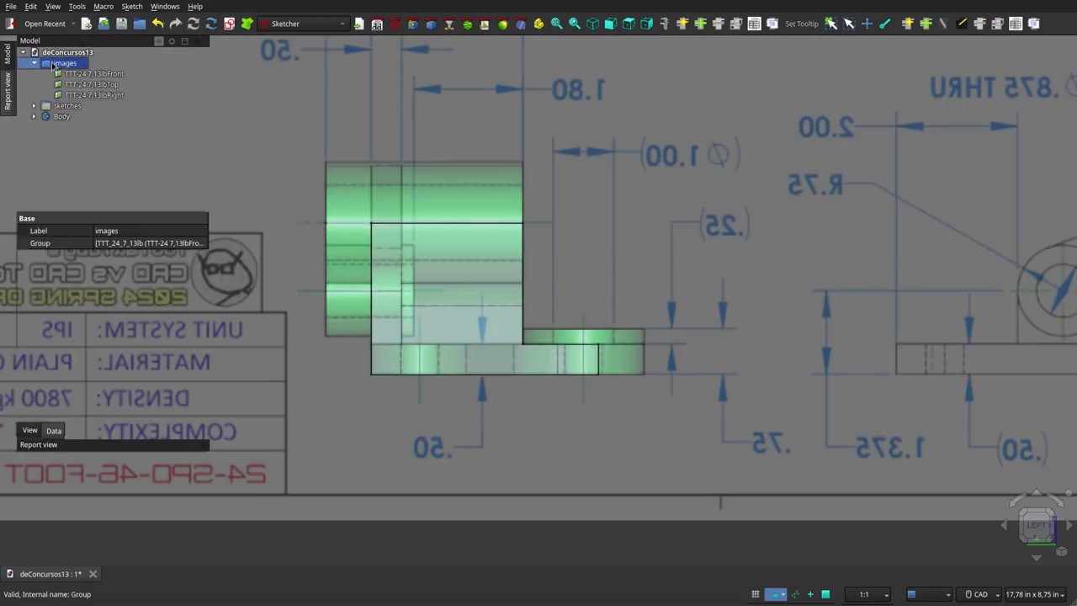
key(space)
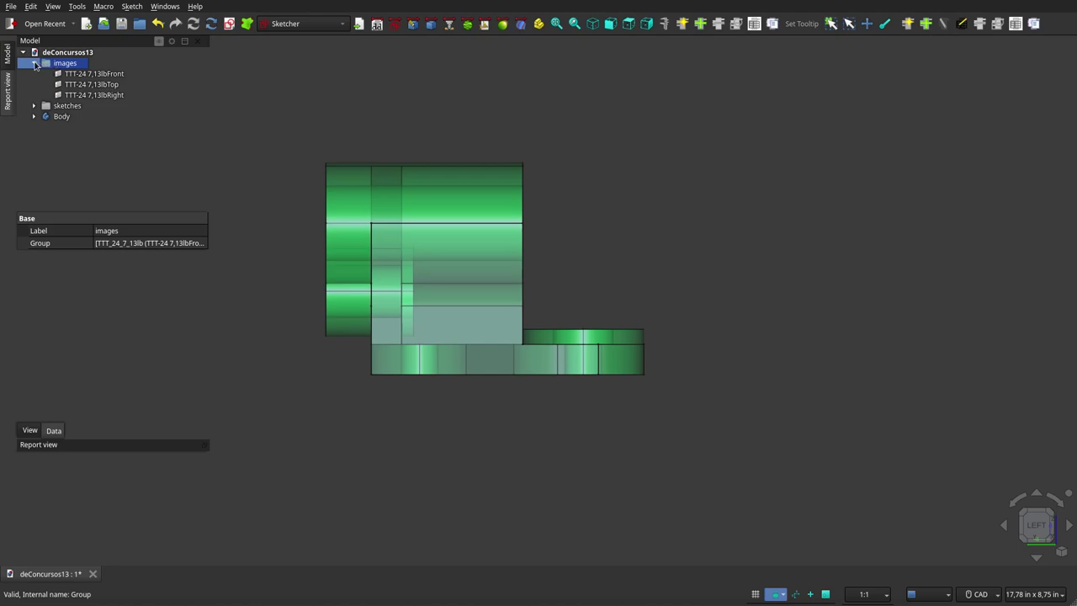
click(34, 63)
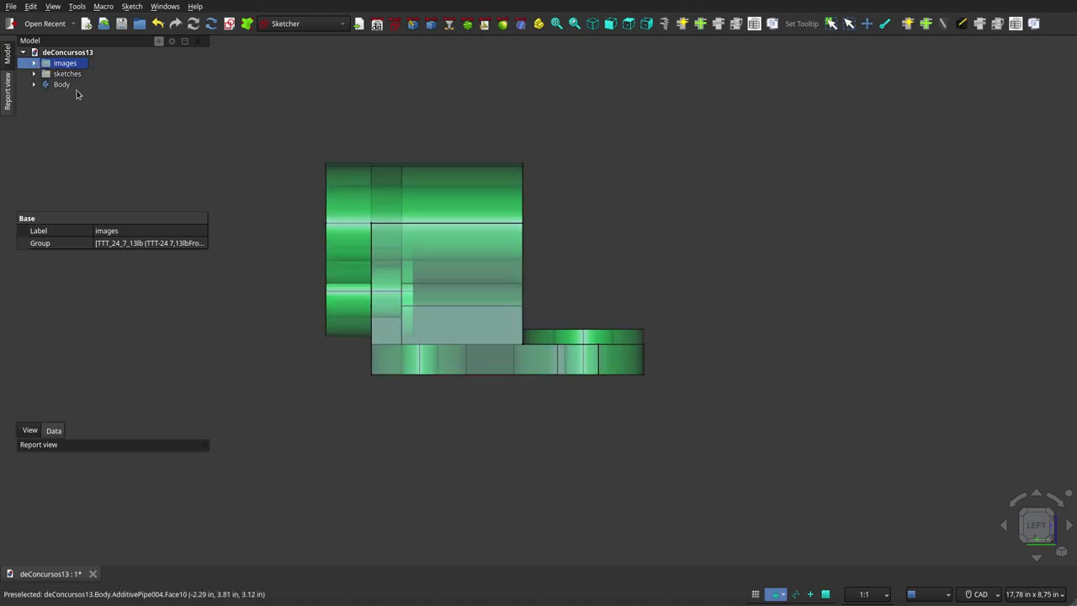
click(62, 85)
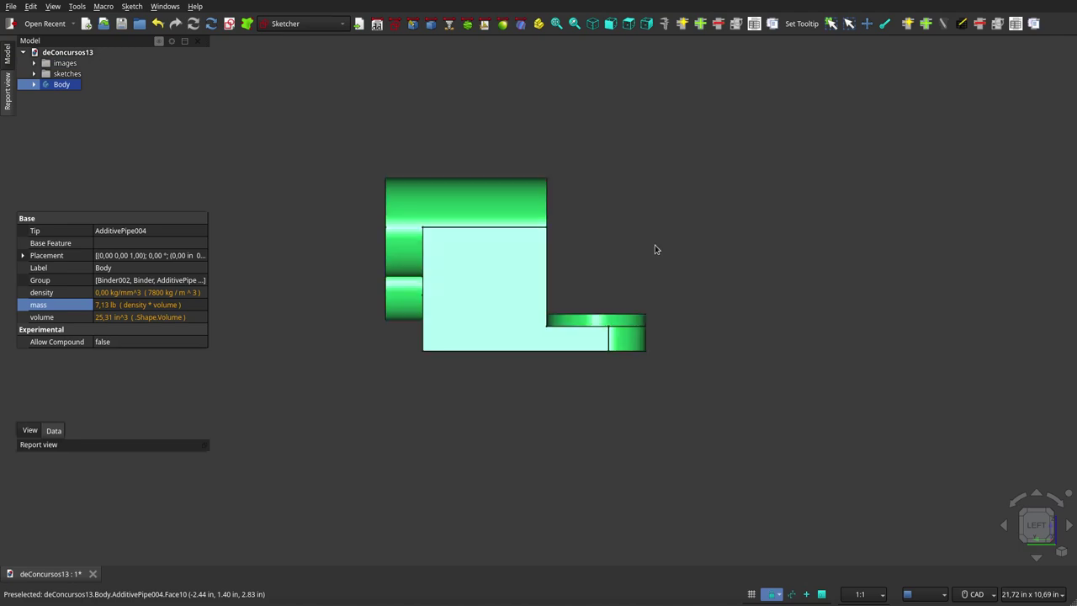
Orbit to an angled 3D view and reshow the reference images behind the bracket solid.
mouse_move(655, 244)
middle_down()
mouse_move(665, 265)
mouse_move(644, 361)
mouse_move(440, 314)
mouse_move(447, 210)
mouse_move(466, 176)
mouse_move(659, 298)
mouse_move(681, 341)
mouse_move(739, 333)
mouse_move(716, 349)
mouse_move(628, 351)
mouse_move(454, 326)
mouse_move(392, 298)
mouse_move(401, 297)
mouse_move(252, 181)
middle_up()
click(77, 65)
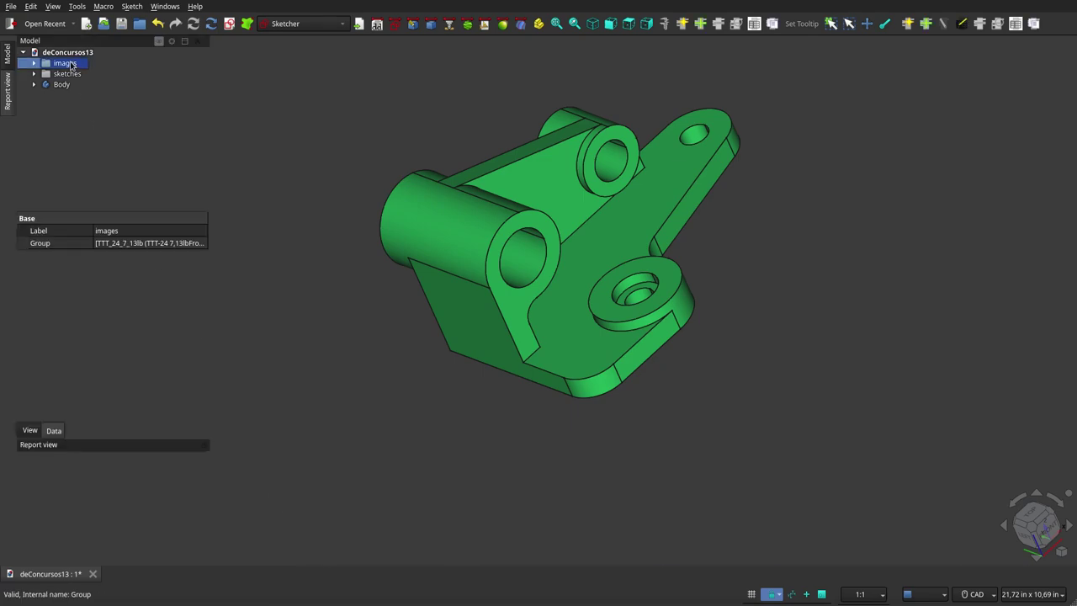
key(space)
scroll(603, 348, down, 5)
mouse_move(603, 348)
middle_down()
mouse_move(673, 371)
mouse_move(620, 423)
mouse_move(396, 336)
middle_up()
scroll(396, 337, down, 5)
scroll(556, 240, up, 5)
mouse_move(555, 240)
middle_down()
mouse_move(579, 286)
mouse_move(595, 400)
mouse_move(399, 399)
mouse_move(340, 320)
mouse_move(340, 289)
mouse_move(561, 298)
mouse_move(638, 272)
mouse_move(582, 314)
mouse_move(399, 293)
mouse_move(451, 318)
middle_up()
Hide the reference images and orbit around the green bracket solid, including its underside.
scroll(451, 318, up, 5)
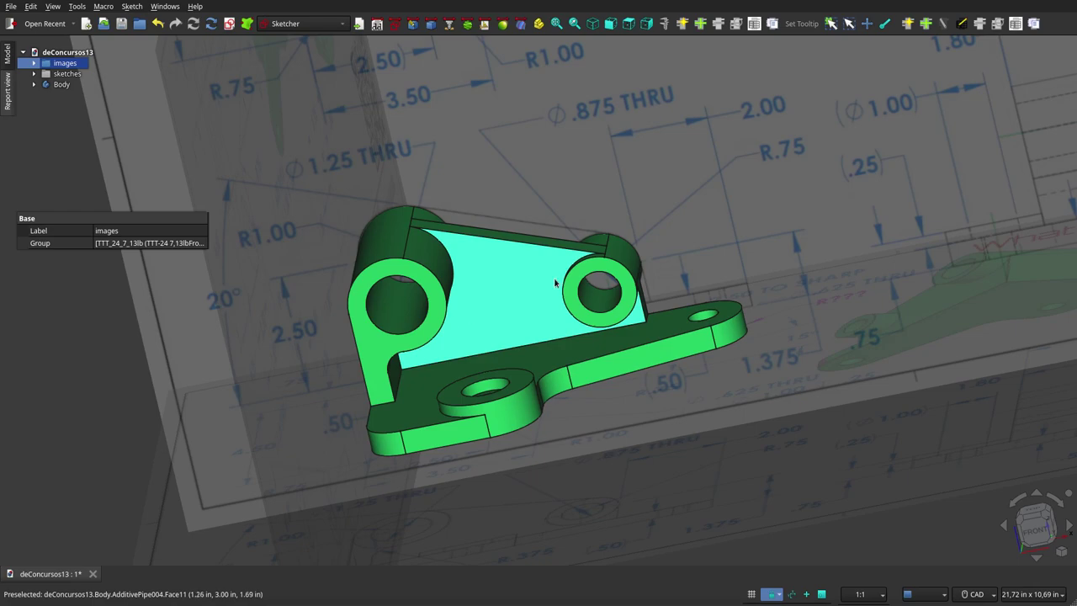
mouse_move(554, 277)
middle_down()
mouse_move(600, 348)
mouse_move(609, 409)
mouse_move(606, 353)
mouse_move(487, 249)
middle_up()
key(space)
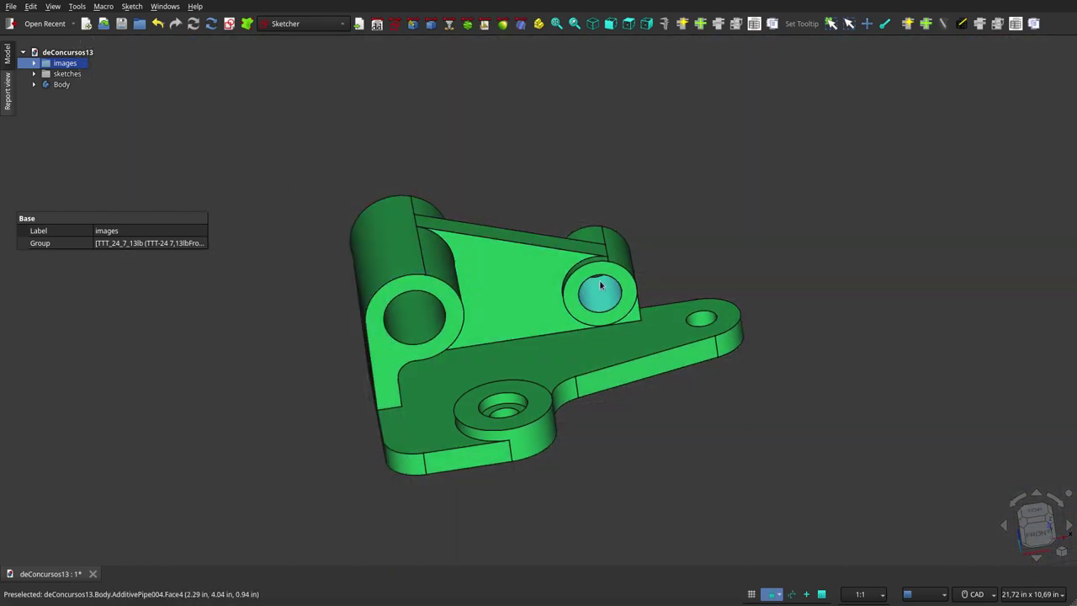
scroll(404, 254, up, 2)
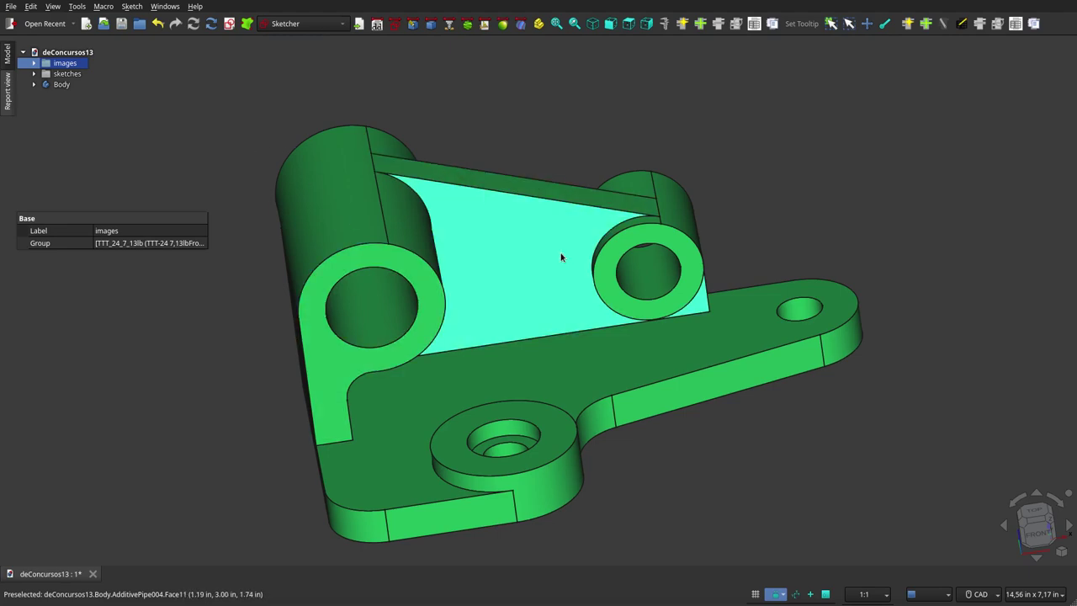
scroll(643, 375, down, 3)
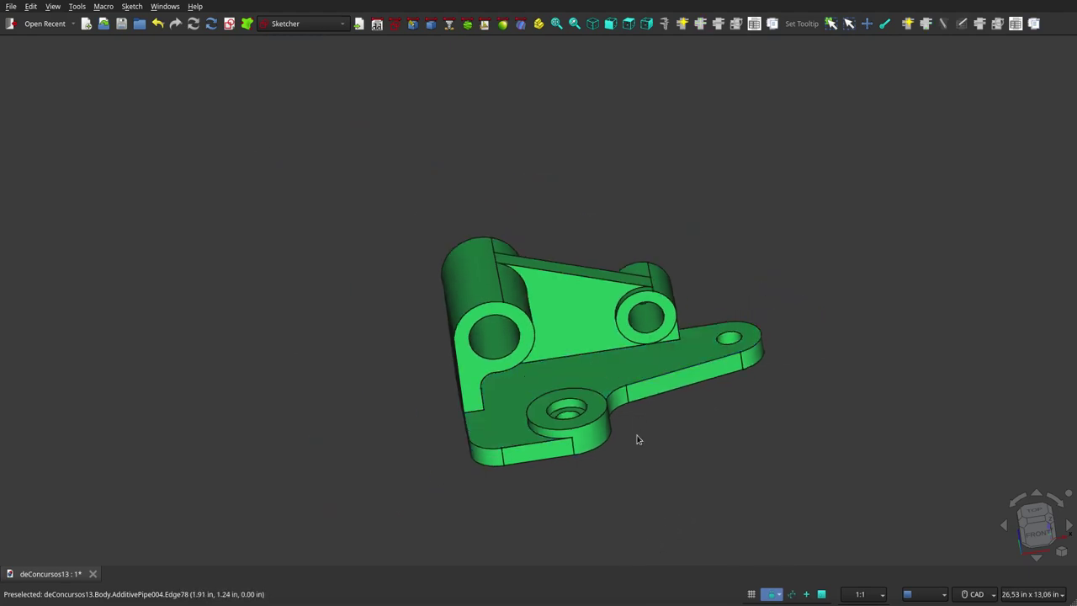
mouse_move(638, 439)
middle_down()
mouse_move(577, 428)
mouse_move(529, 401)
mouse_move(526, 309)
mouse_move(659, 348)
mouse_move(593, 423)
mouse_move(635, 449)
mouse_move(786, 452)
mouse_move(900, 421)
mouse_move(931, 378)
mouse_move(933, 290)
mouse_move(907, 293)
mouse_move(829, 401)
mouse_move(722, 440)
mouse_move(486, 452)
mouse_move(414, 488)
mouse_move(546, 457)
middle_up()
scroll(635, 456, down, 2)
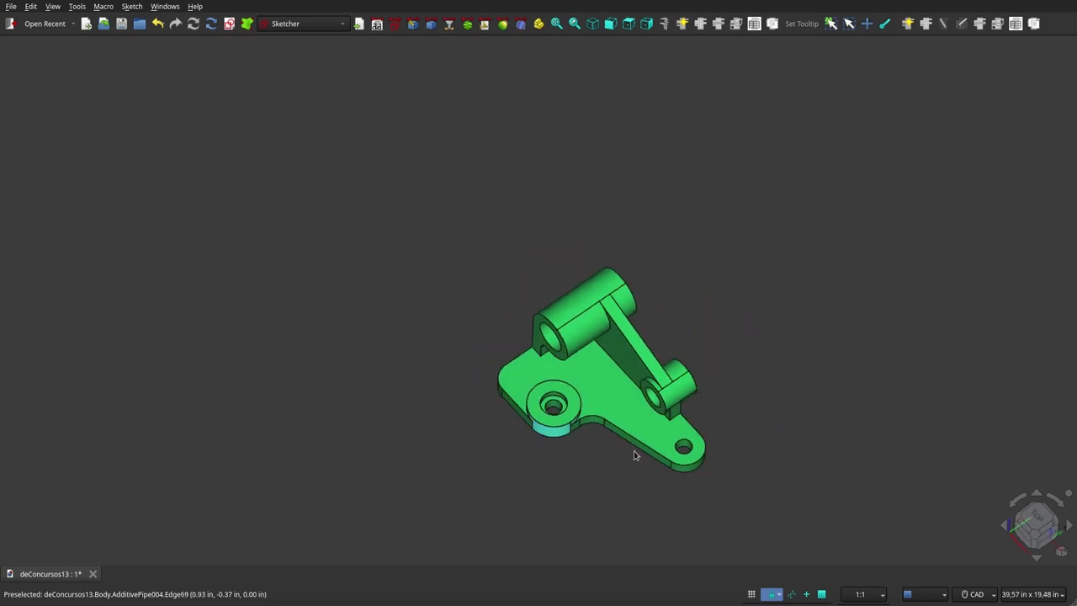
scroll(636, 456, up, 2)
scroll(692, 469, up, 1)
mouse_move(722, 350)
middle_down()
mouse_move(593, 360)
mouse_move(587, 432)
mouse_move(675, 446)
mouse_move(680, 377)
mouse_move(516, 382)
mouse_move(430, 305)
mouse_move(387, 221)
mouse_move(478, 286)
mouse_move(712, 340)
mouse_move(777, 292)
mouse_move(817, 242)
mouse_move(827, 165)
mouse_move(760, 87)
mouse_move(779, 131)
mouse_move(775, 189)
mouse_move(682, 320)
middle_up()
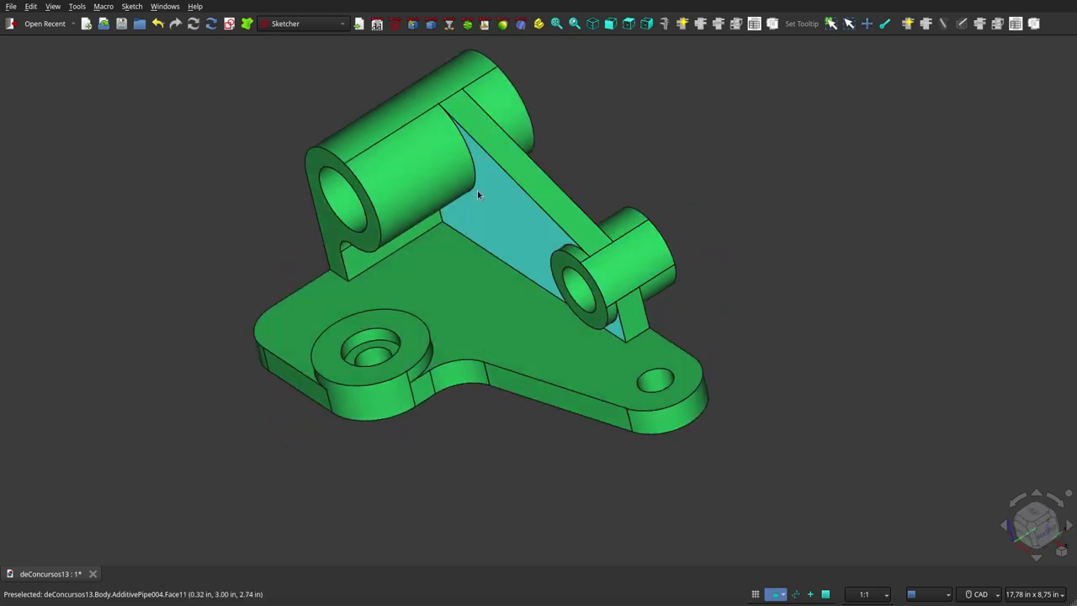
scroll(478, 194, up, 3)
scroll(480, 231, down, 5)
scroll(499, 245, down, 3)
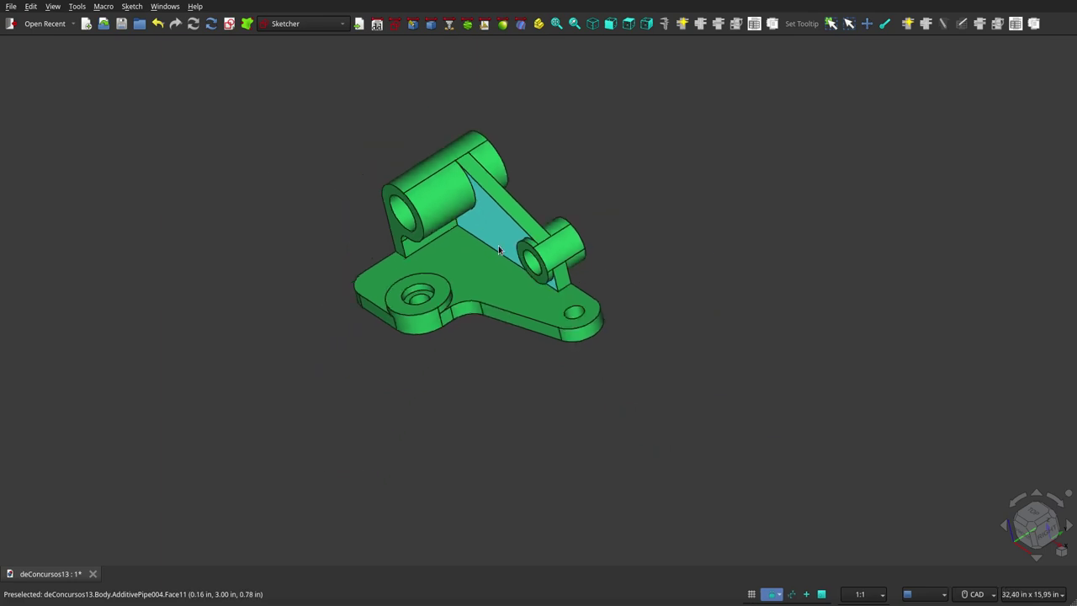
scroll(498, 245, down, 2)
scroll(498, 245, up, 3)
scroll(499, 250, up, 1)
middle_drag(498, 250, 572, 271)
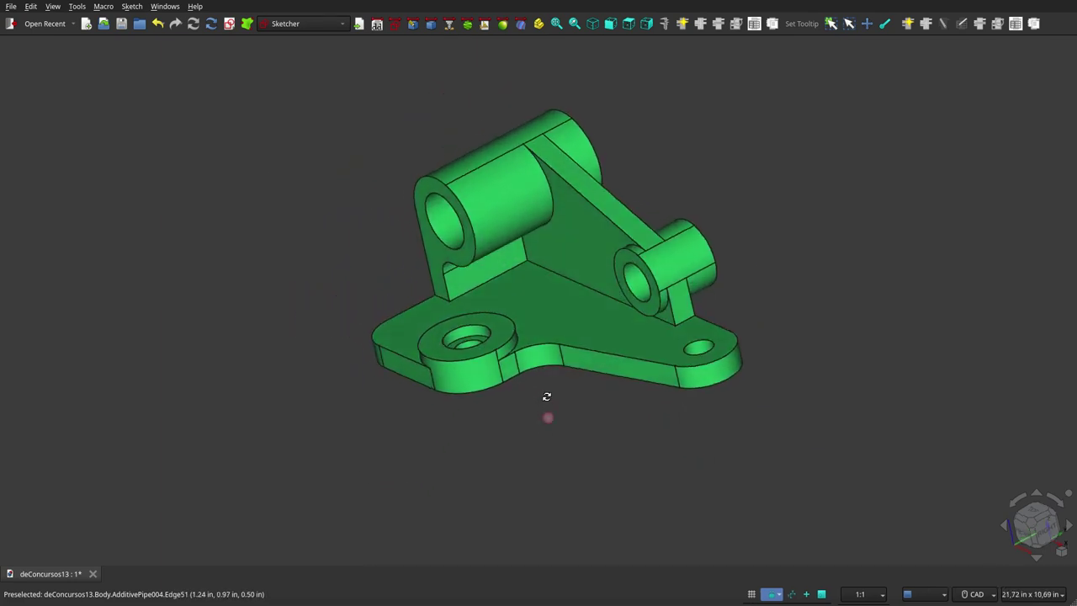